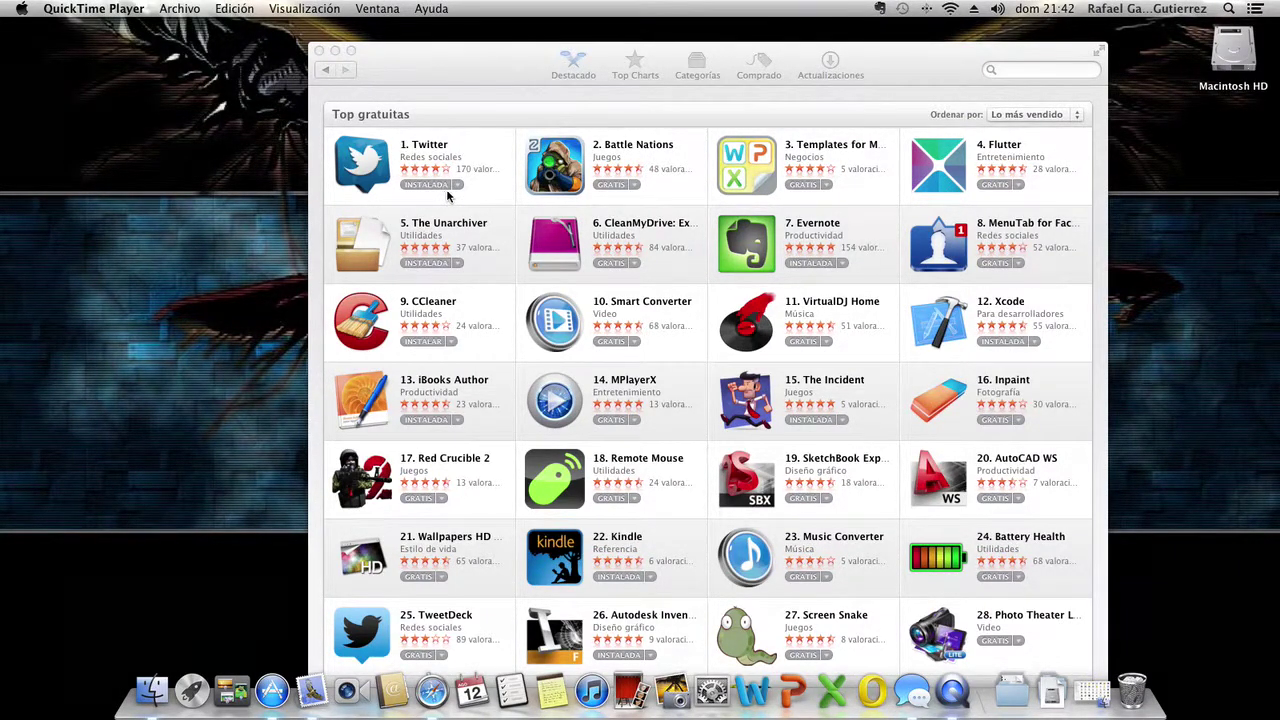
Open the CleanMyDrive page from the top free list in the App Store and install the free app
left_click(570, 245)
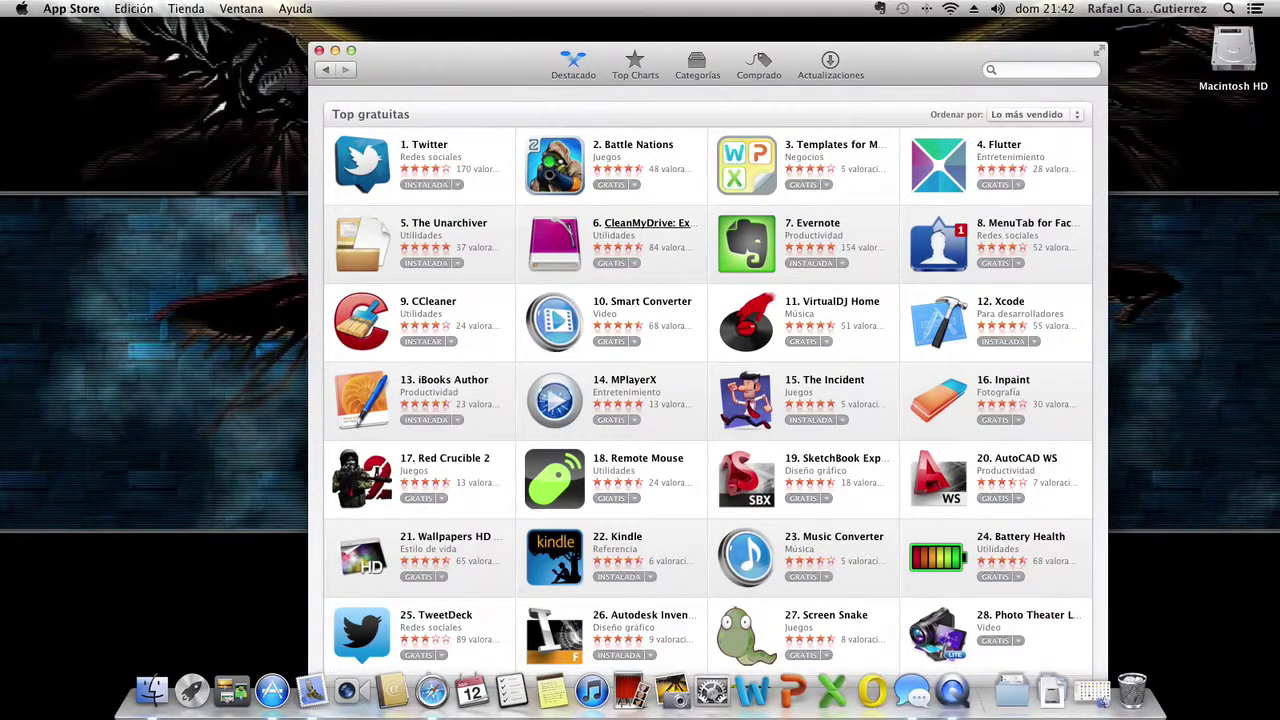
left_click(624, 231)
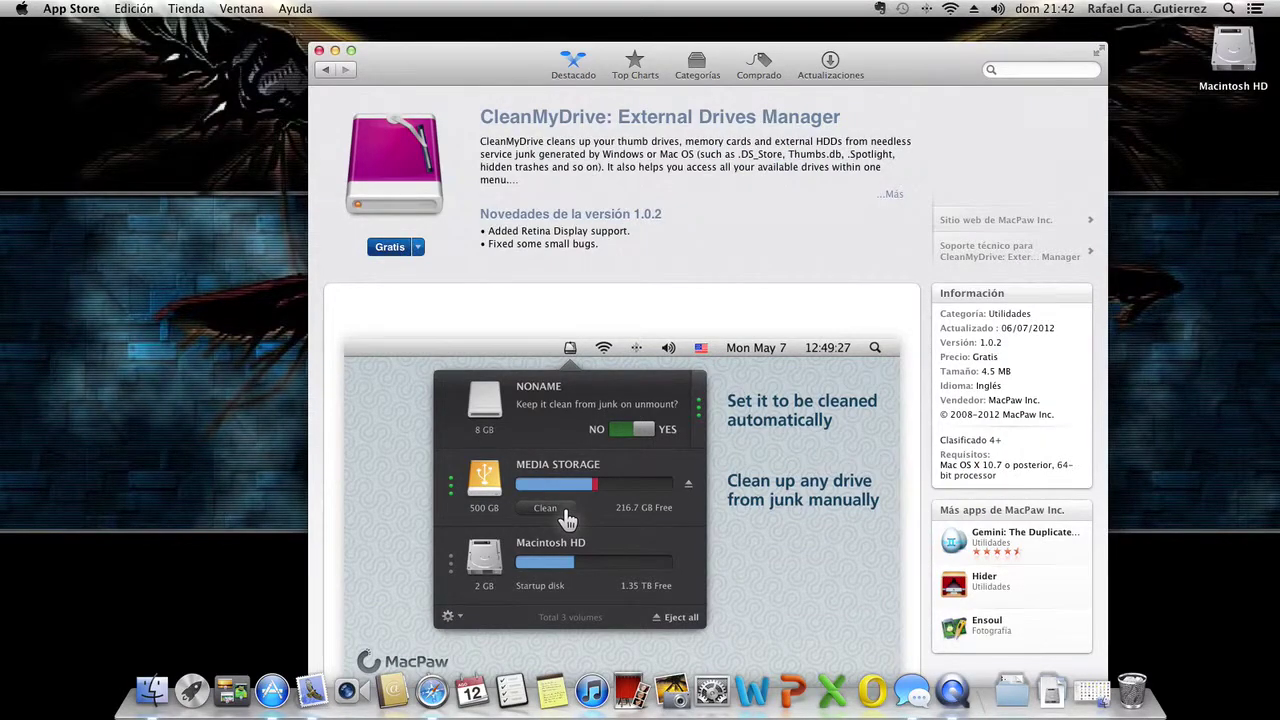
left_click(390, 247)
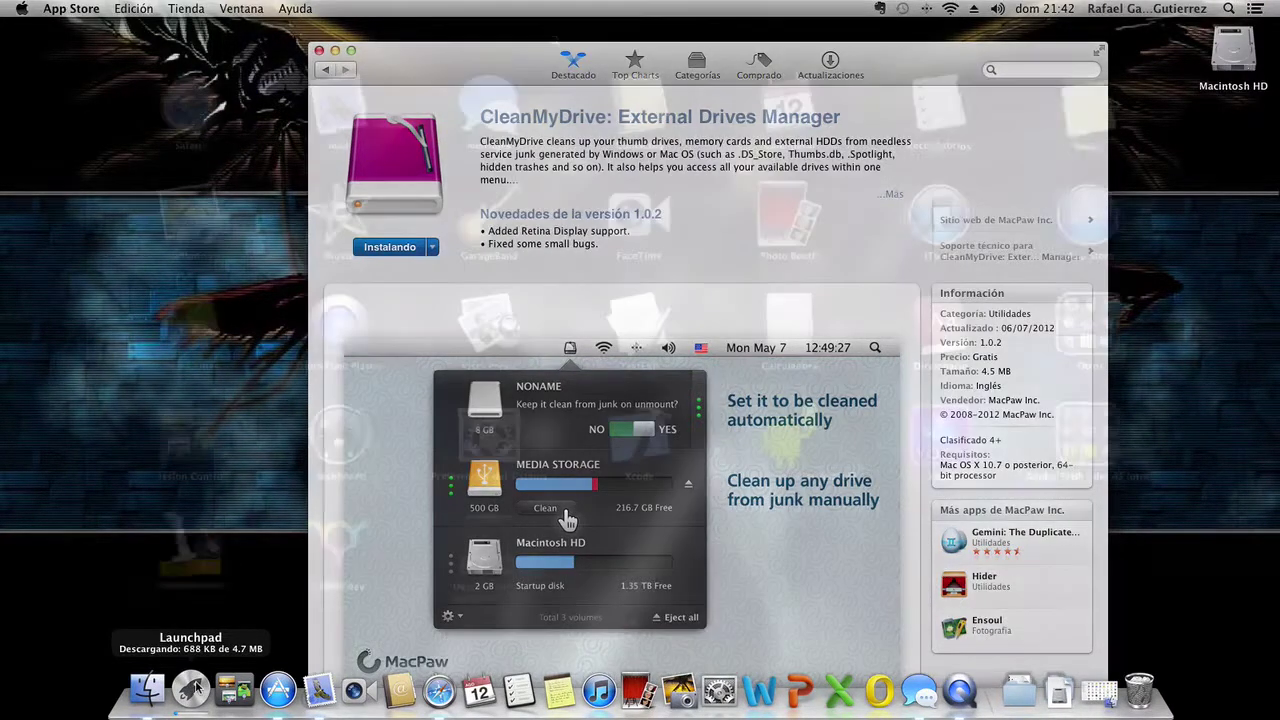
Launch CleanMyDrive from Launchpad and close its welcome window
left_click(190, 690)
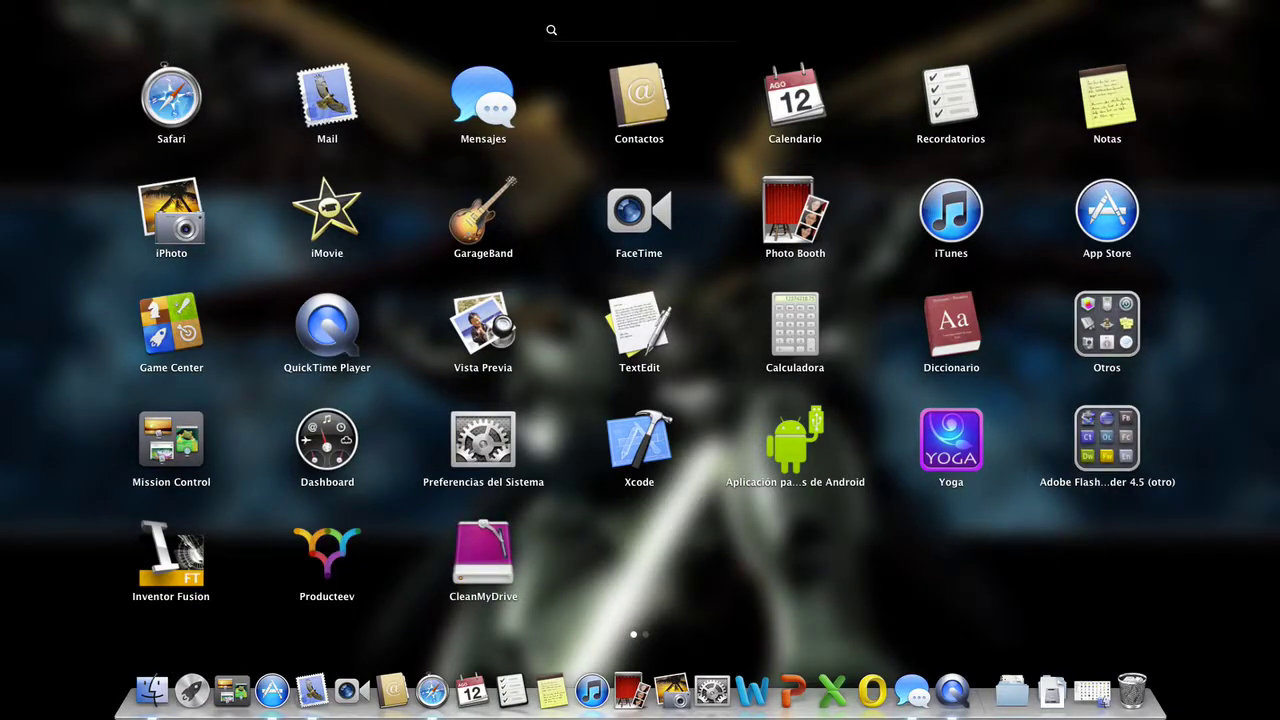
left_click(486, 560)
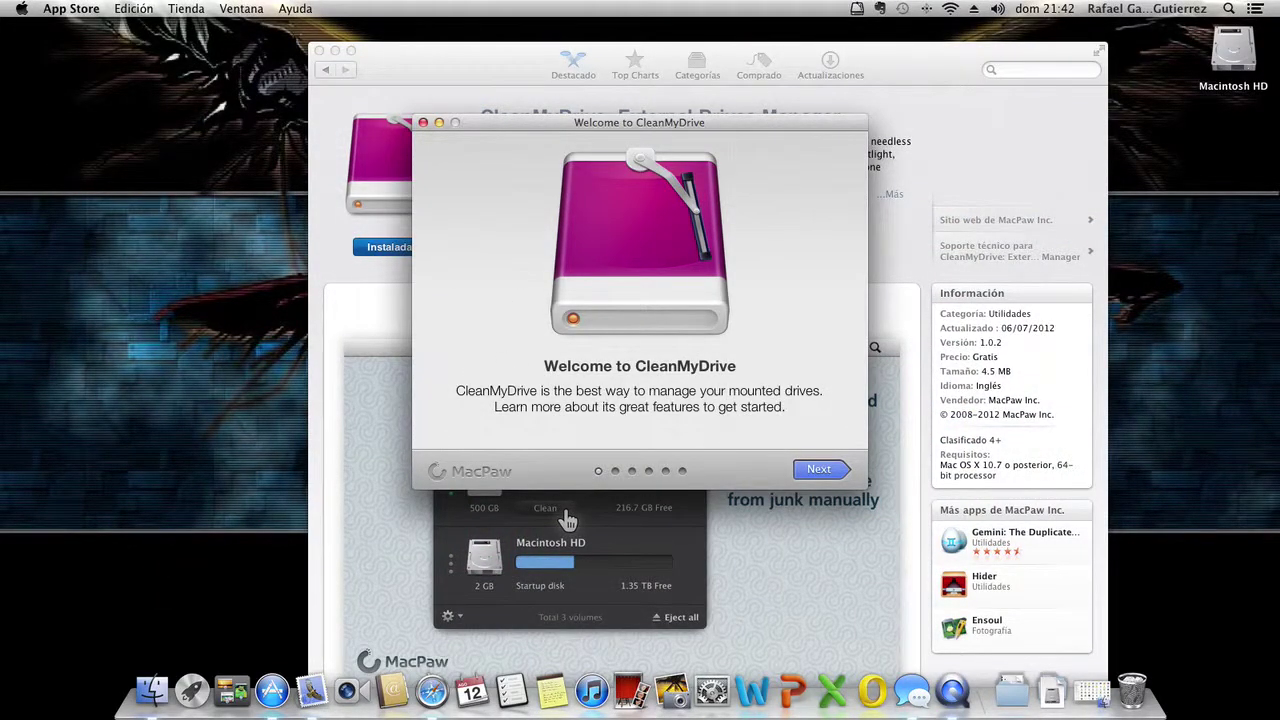
left_click(423, 123)
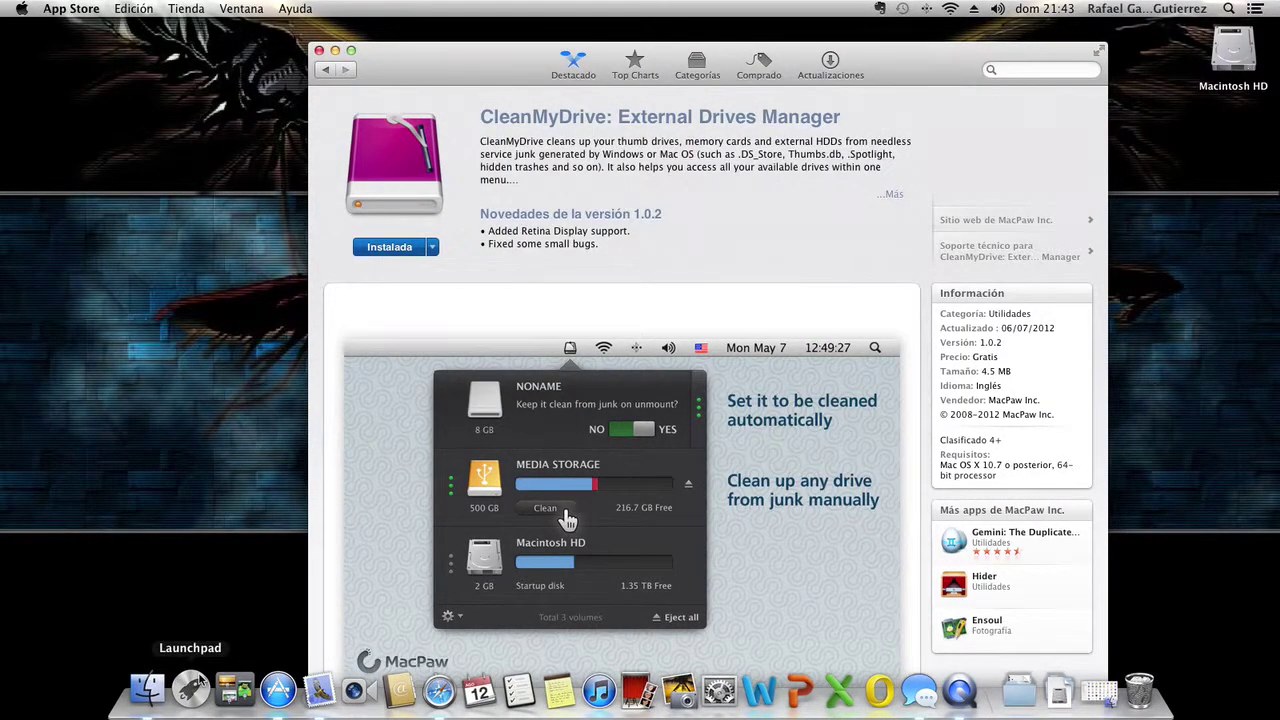
Examine which apps can be deleted on both Launchpad pages using the icon editing mode, and leave Launchpad
left_click(200, 682)
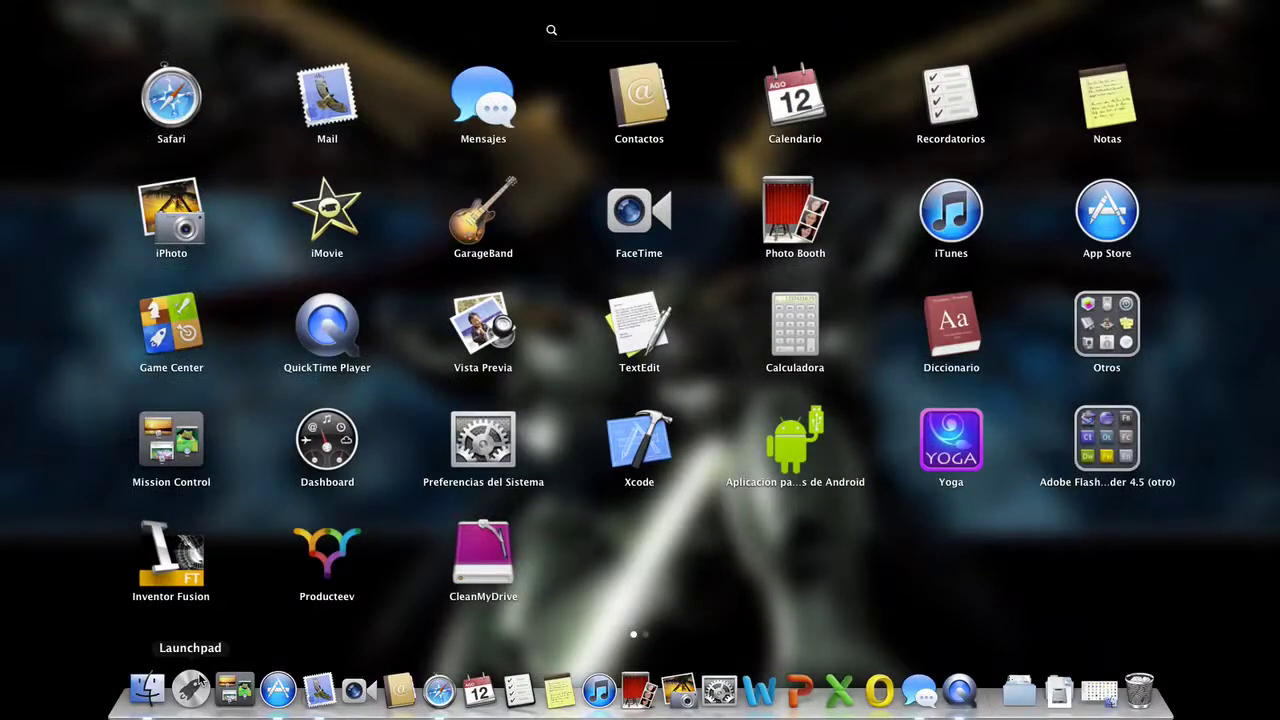
left_click(480, 537)
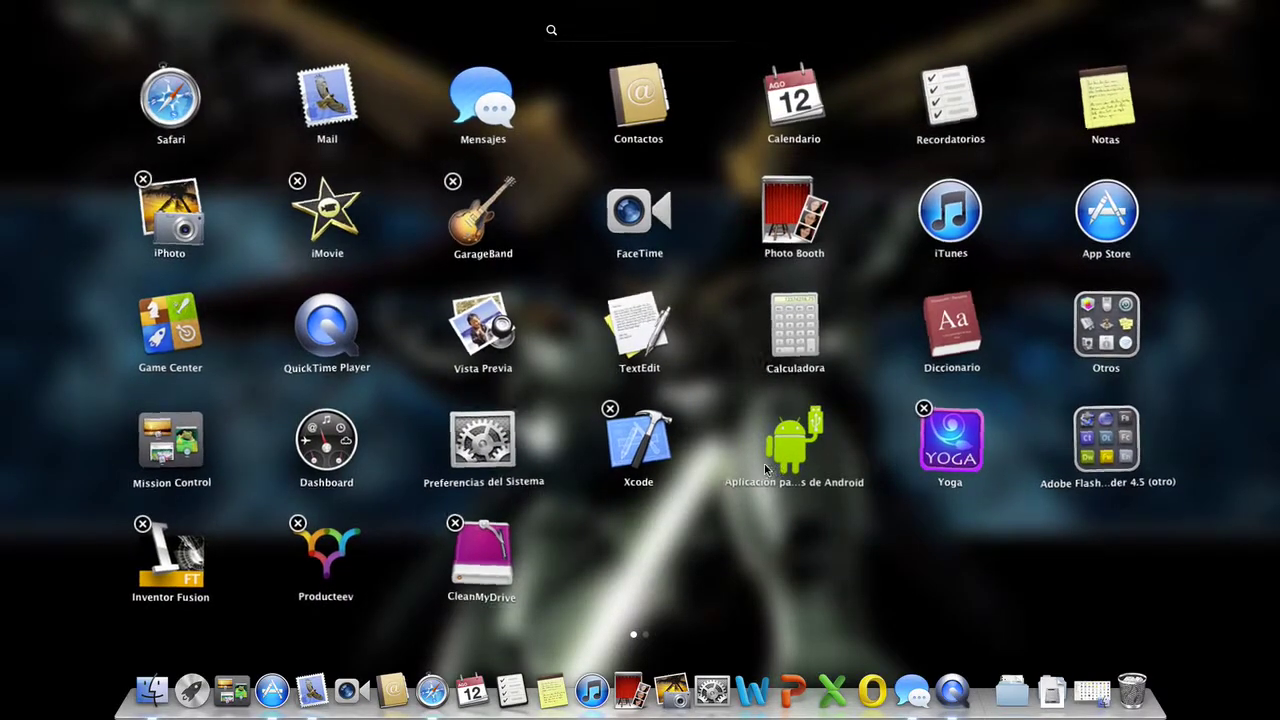
left_click(716, 540)
scroll(716, 537, "right", 3)
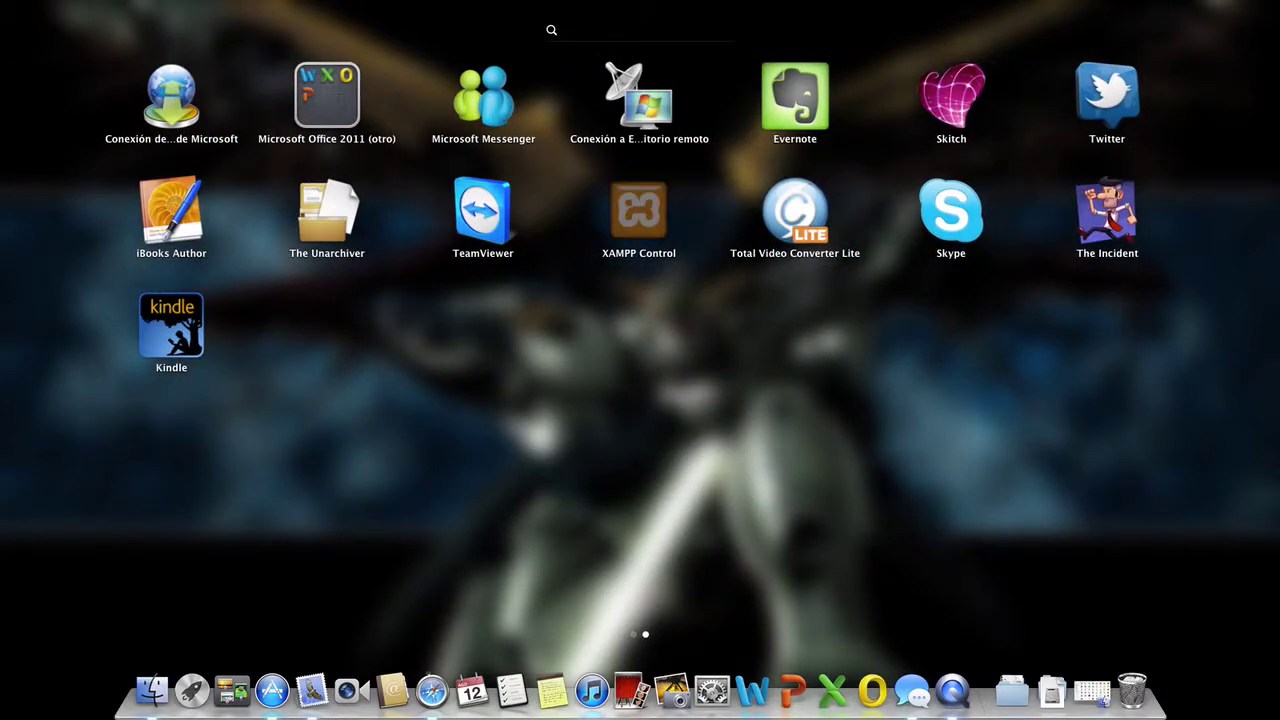
left_click(638, 210)
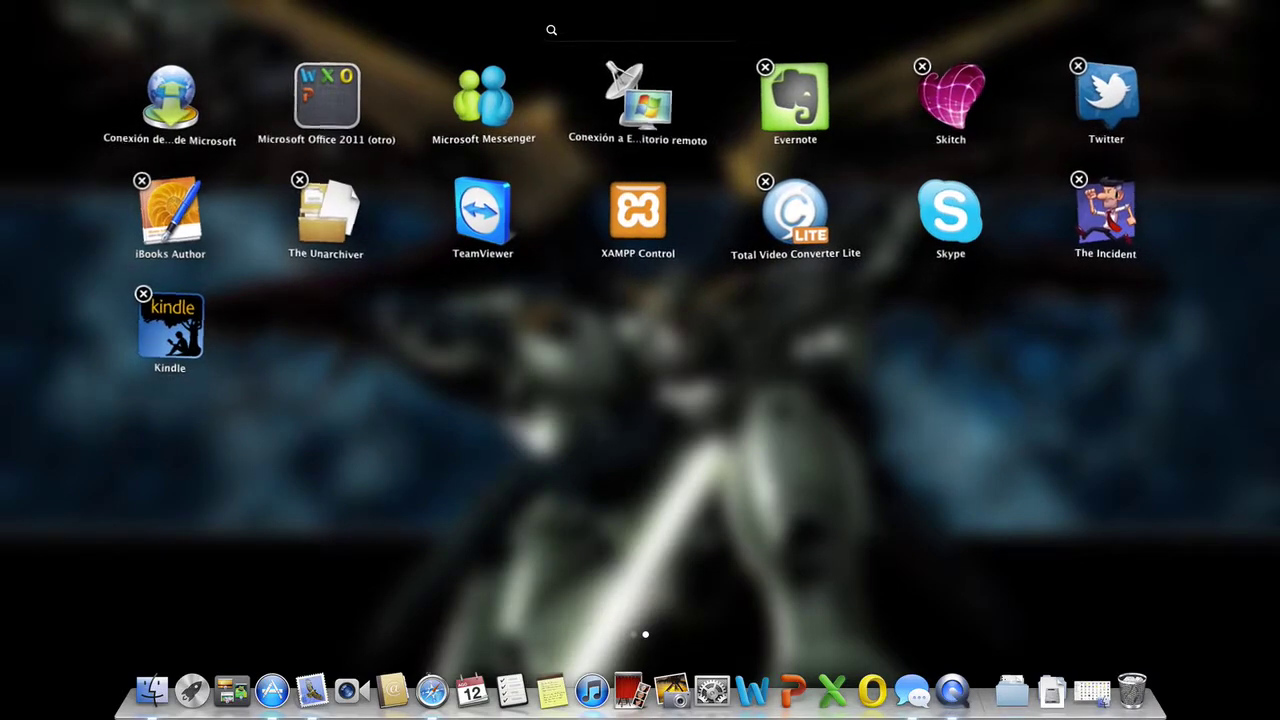
left_click(585, 350)
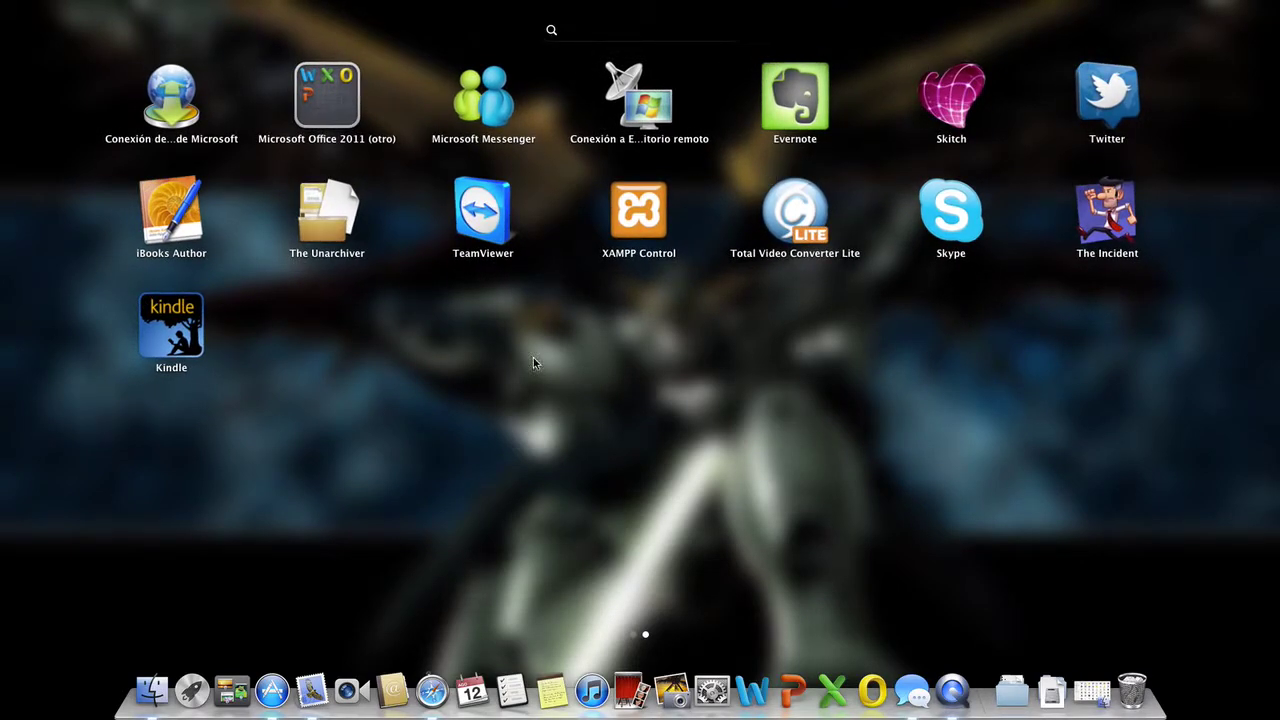
left_click(531, 389)
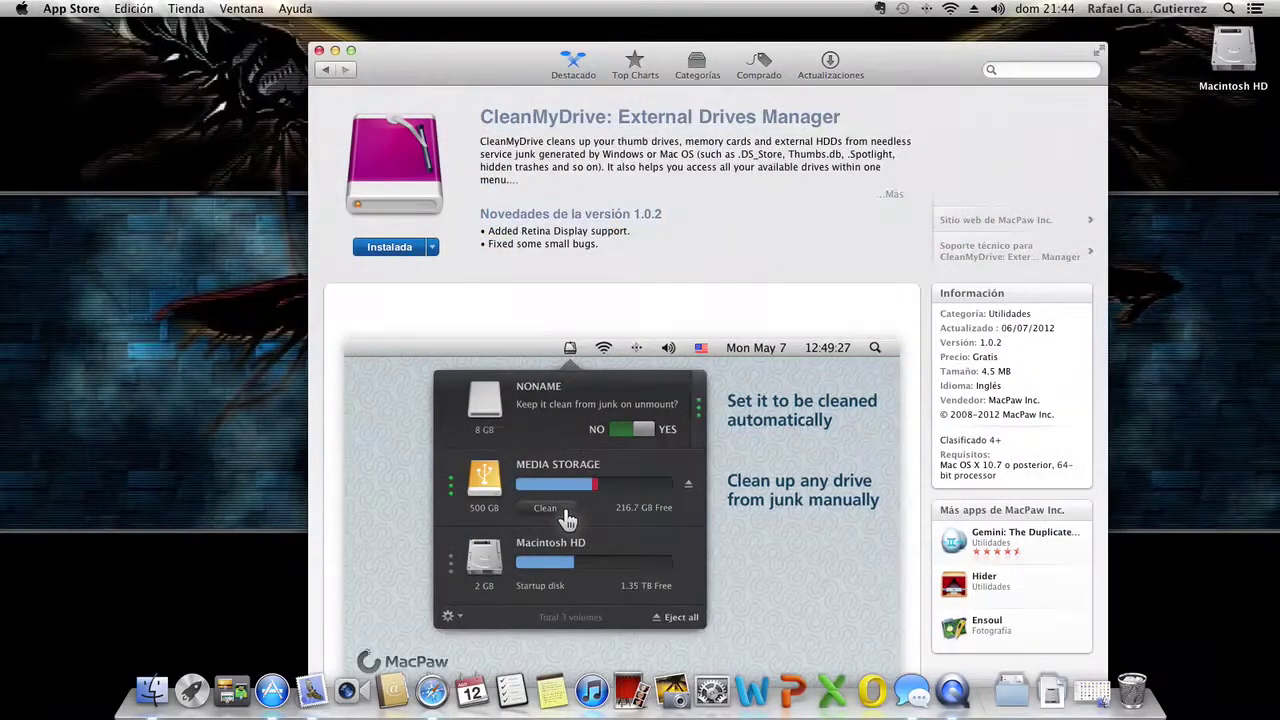
Uninstall CleanMyDrive.app by moving it from the Finder's Aplicaciones folder to the Trash, authorizing the change with the account password
left_click(156, 690)
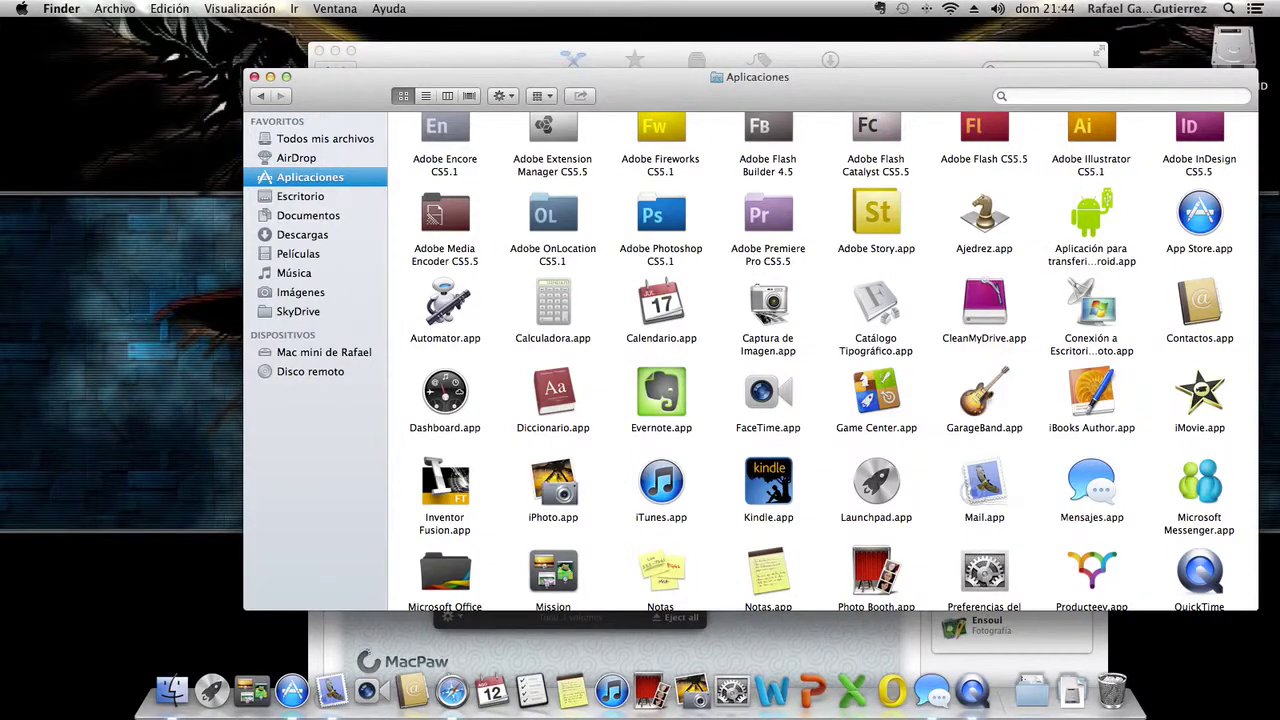
left_click(985, 314)
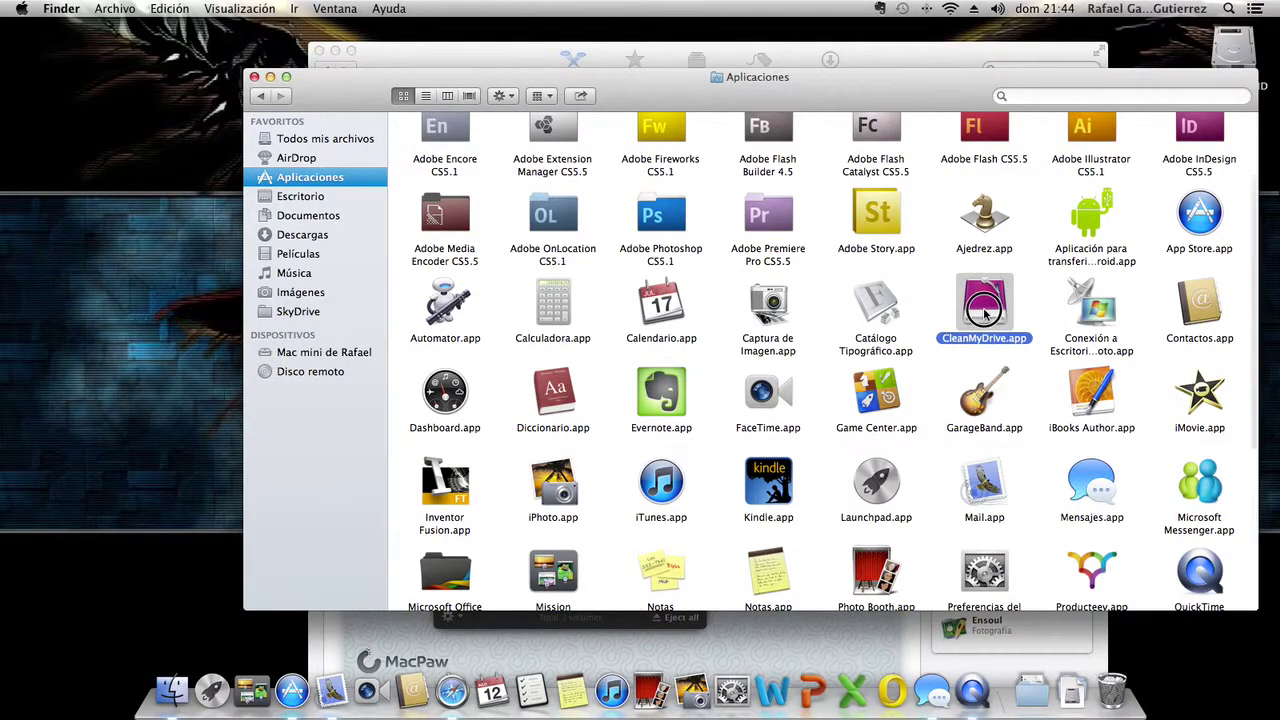
left_click_drag(1097, 368, 1110, 690)
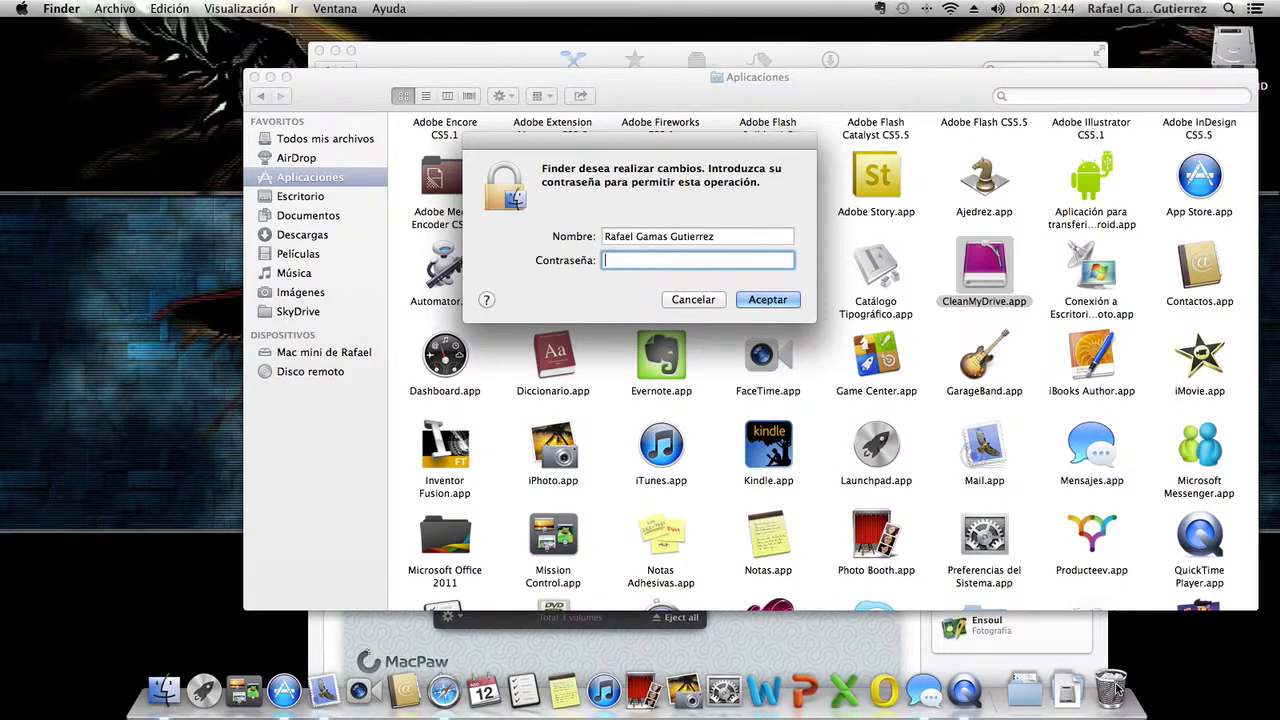
type("•••••••••••")
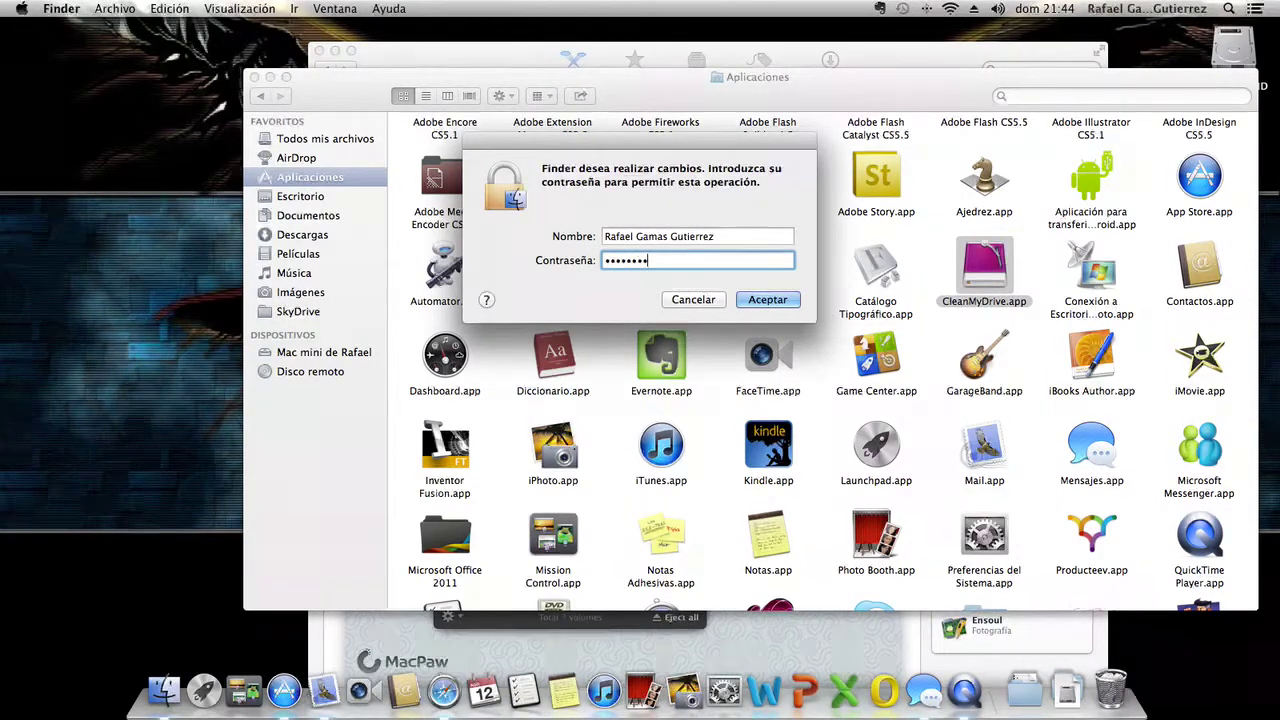
type("•")
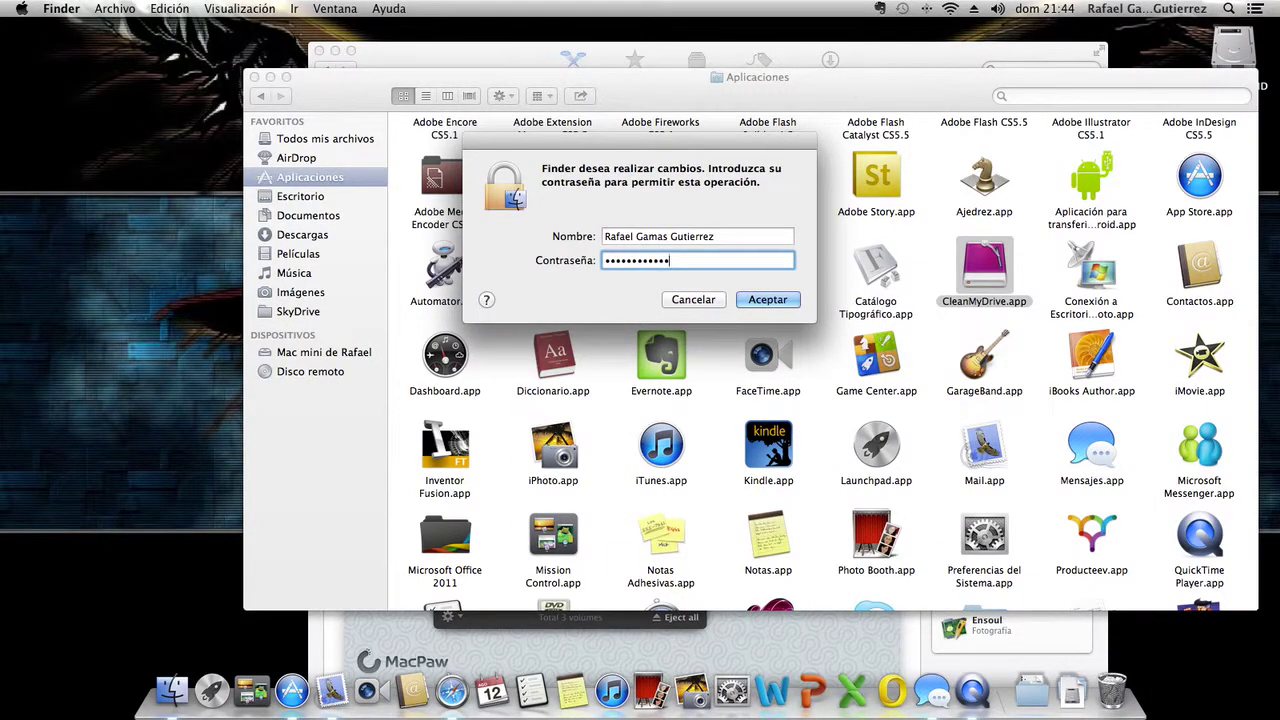
key("Return")
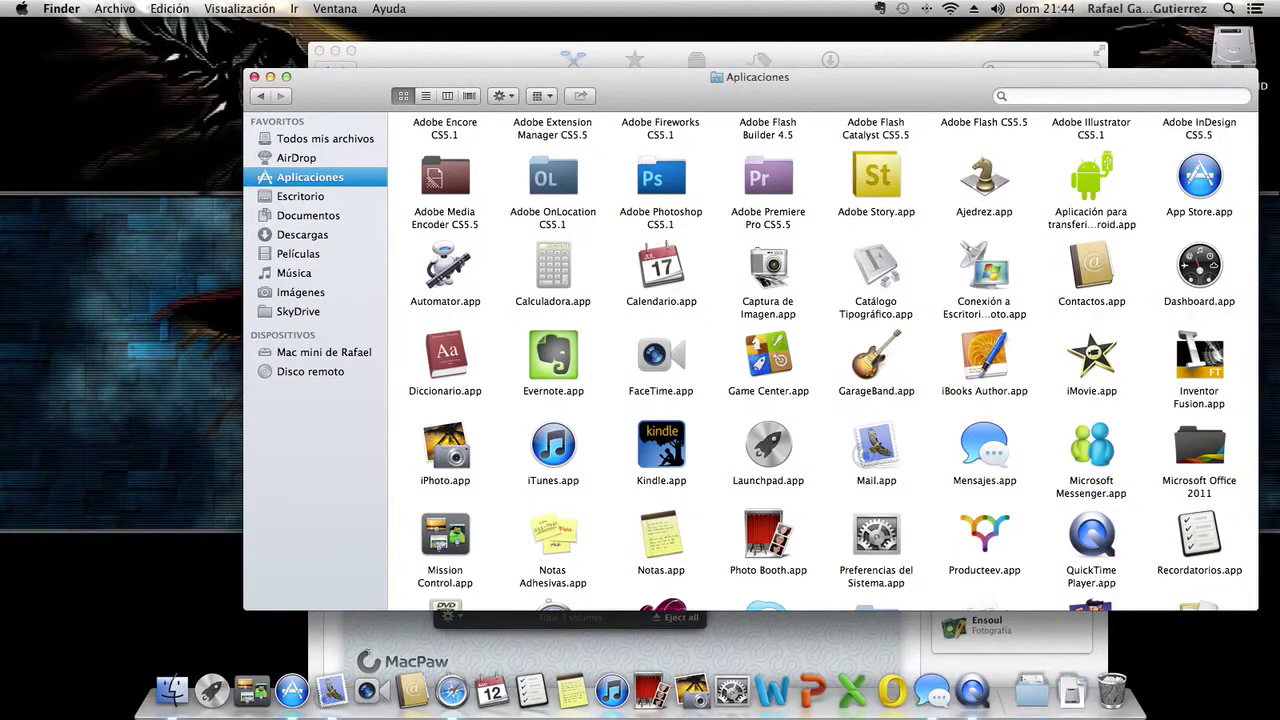
Mount Firefox 14.0.1.dmg from the Descargas folder and install Firefox.app by copying it into the Applications folder
left_click(314, 235)
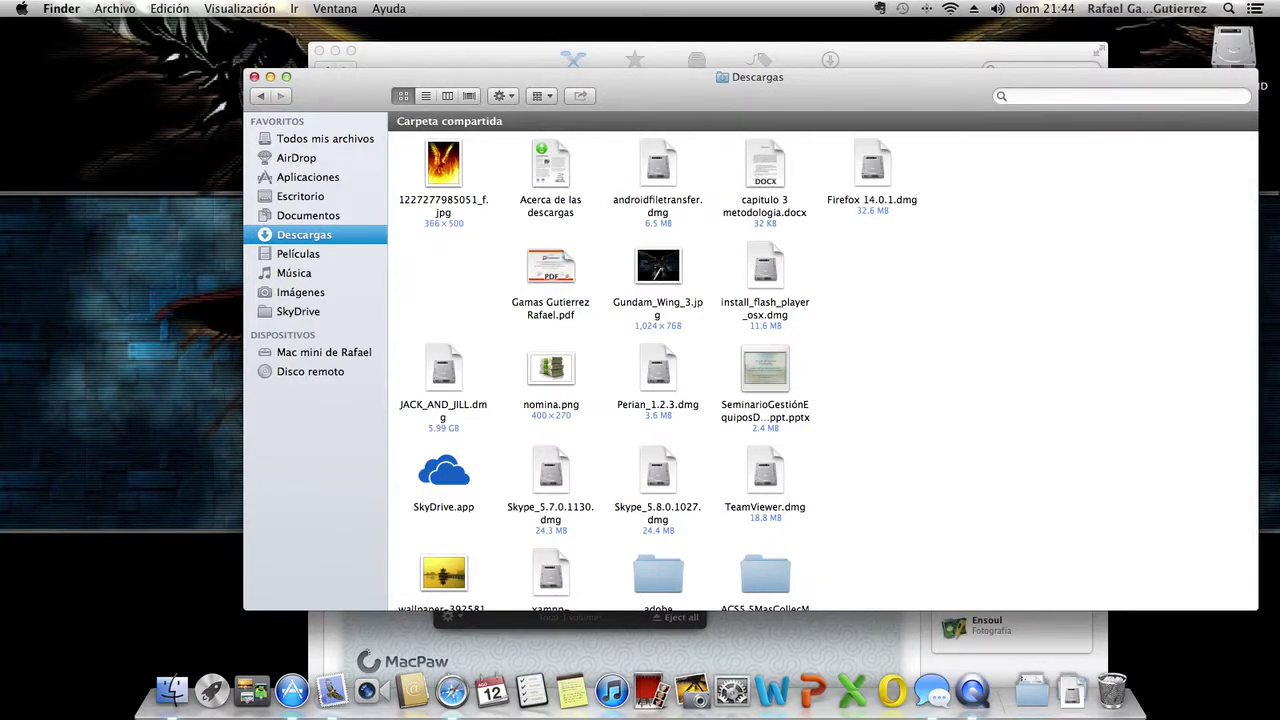
left_click(883, 177)
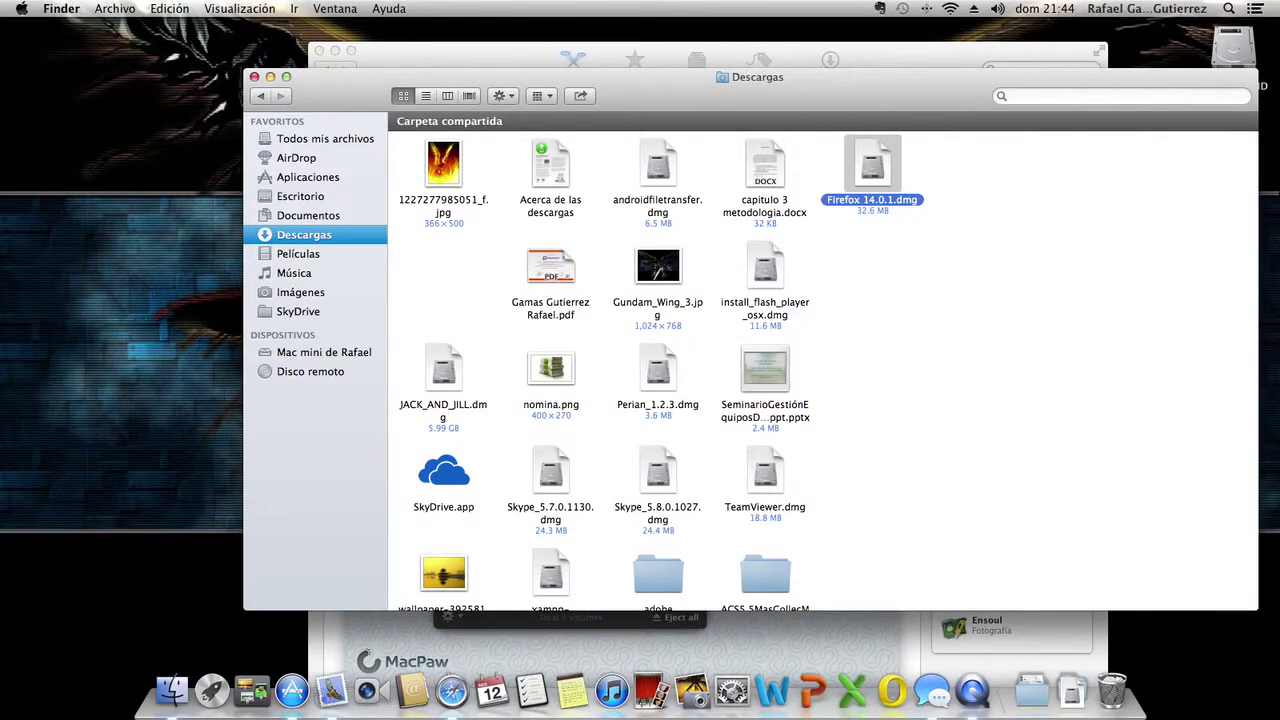
double_click(872, 168)
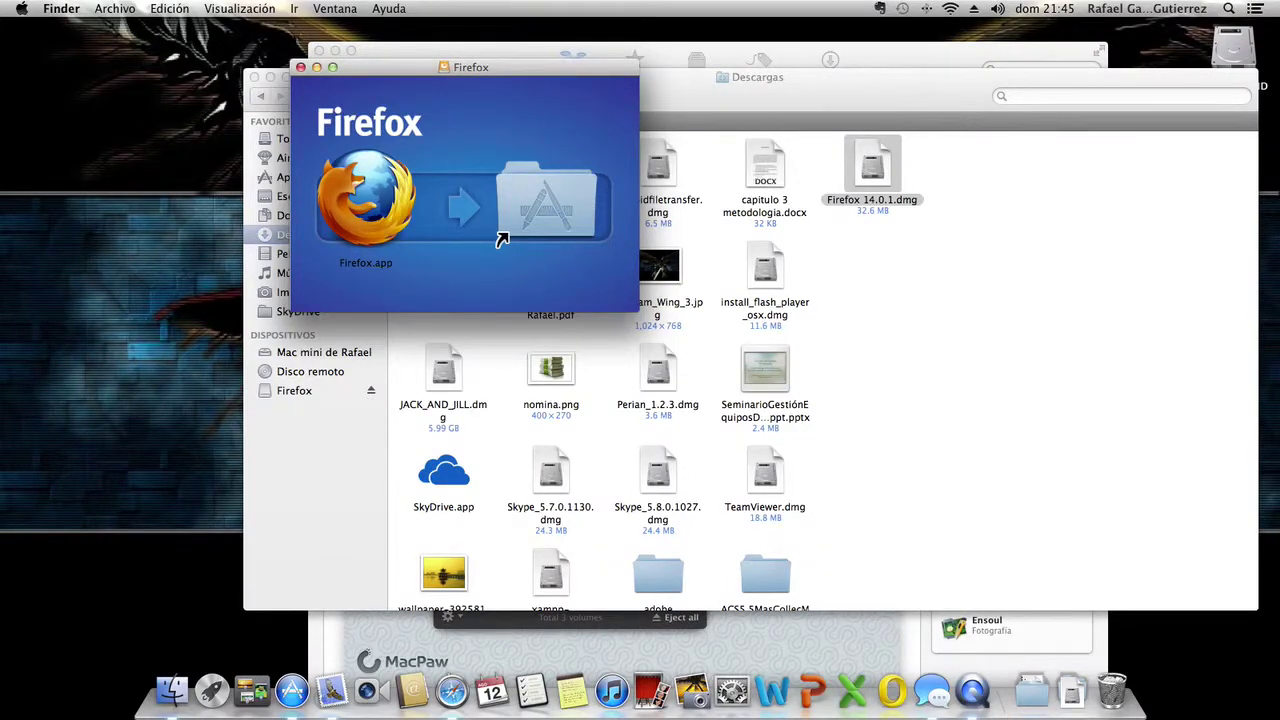
left_click(377, 201)
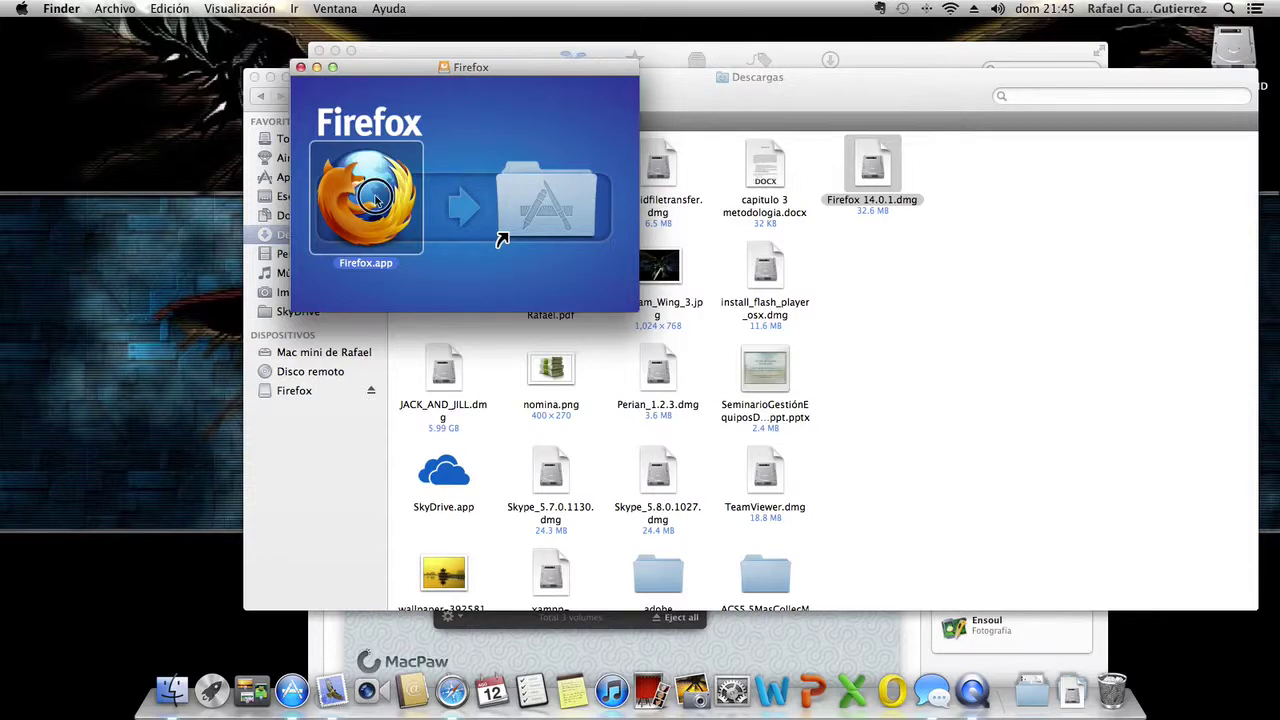
left_click_drag(502, 240, 502, 240)
left_click_drag(535, 189, 553, 208)
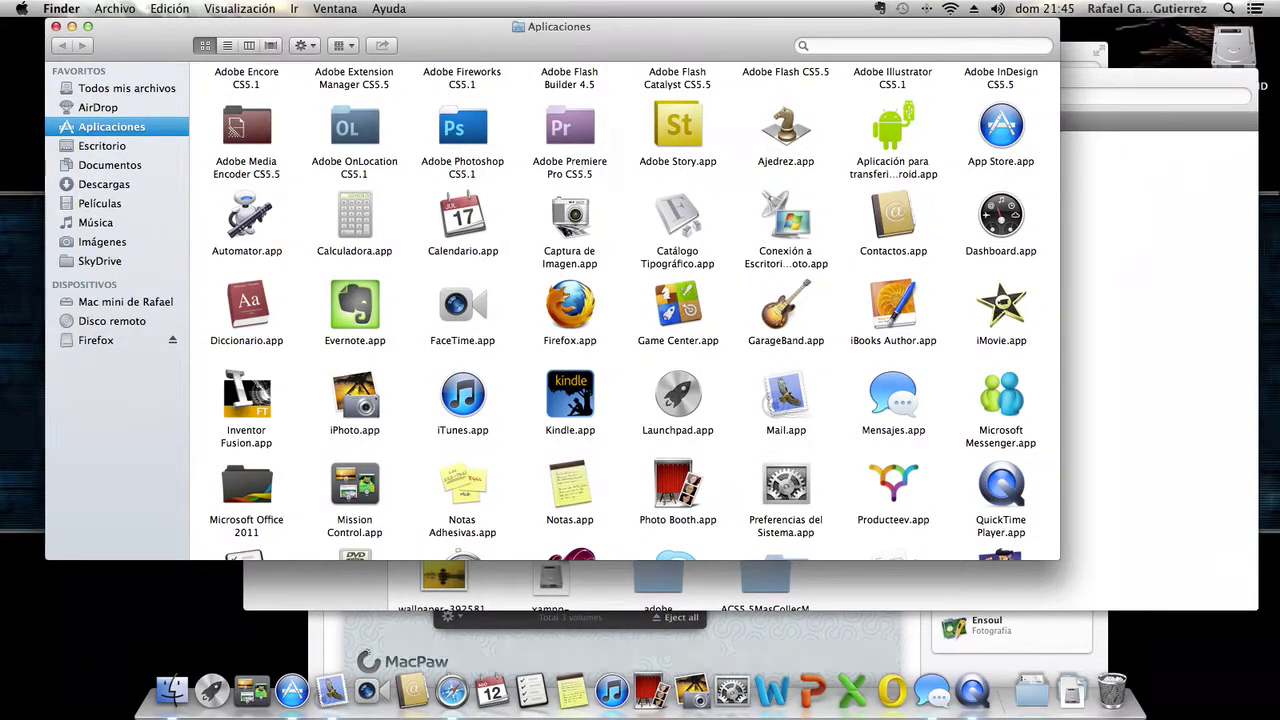
Eject the Firefox disk image and close the Descargas and Aplicaciones Finder windows
left_click(172, 341)
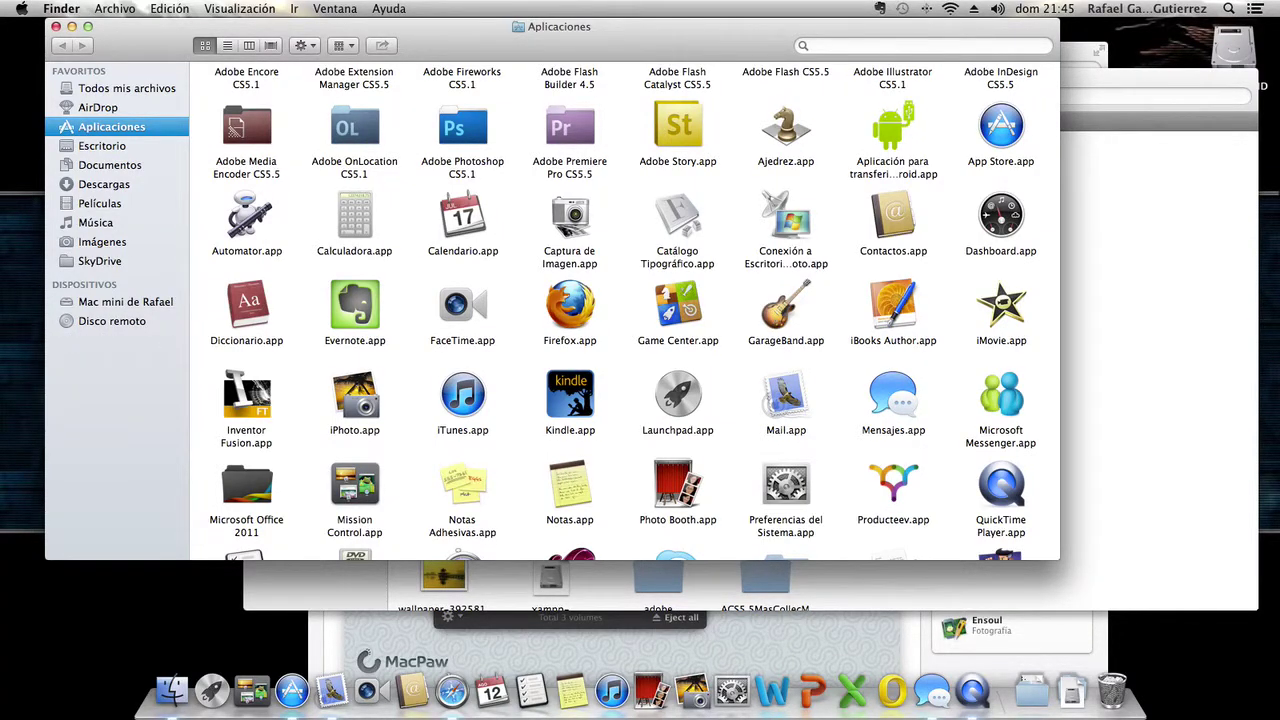
left_click(1155, 85)
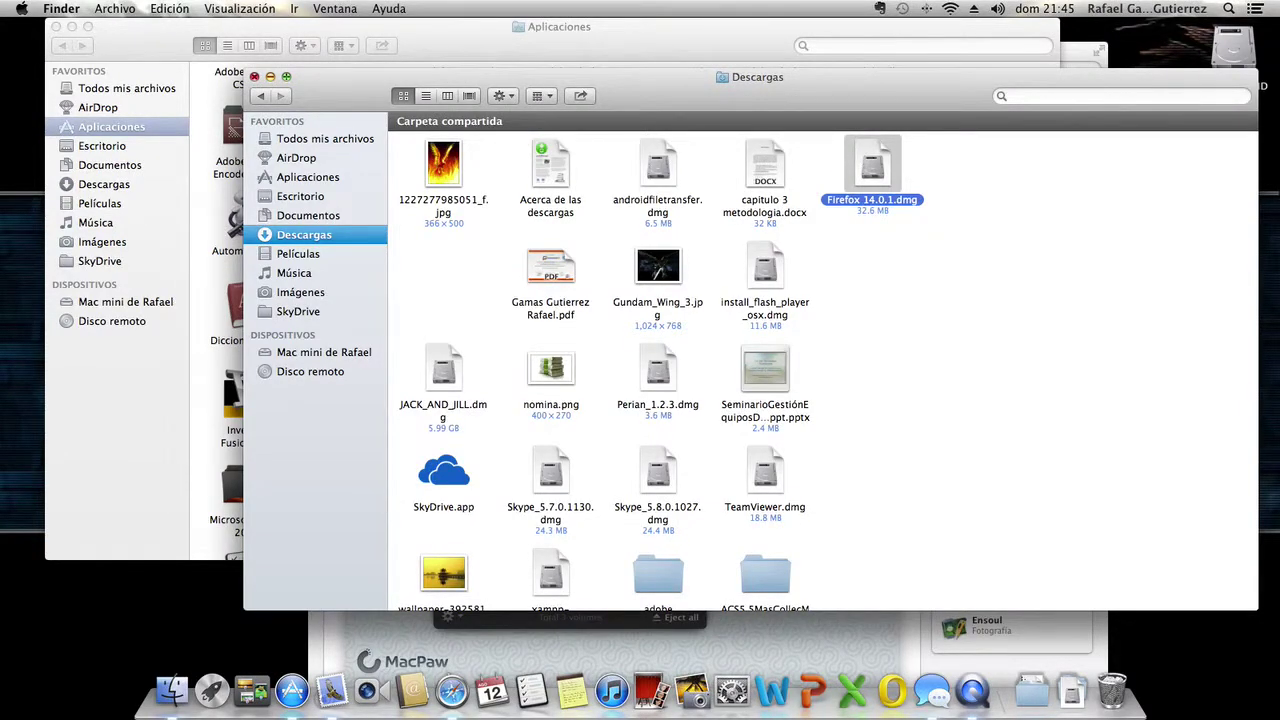
left_click(255, 77)
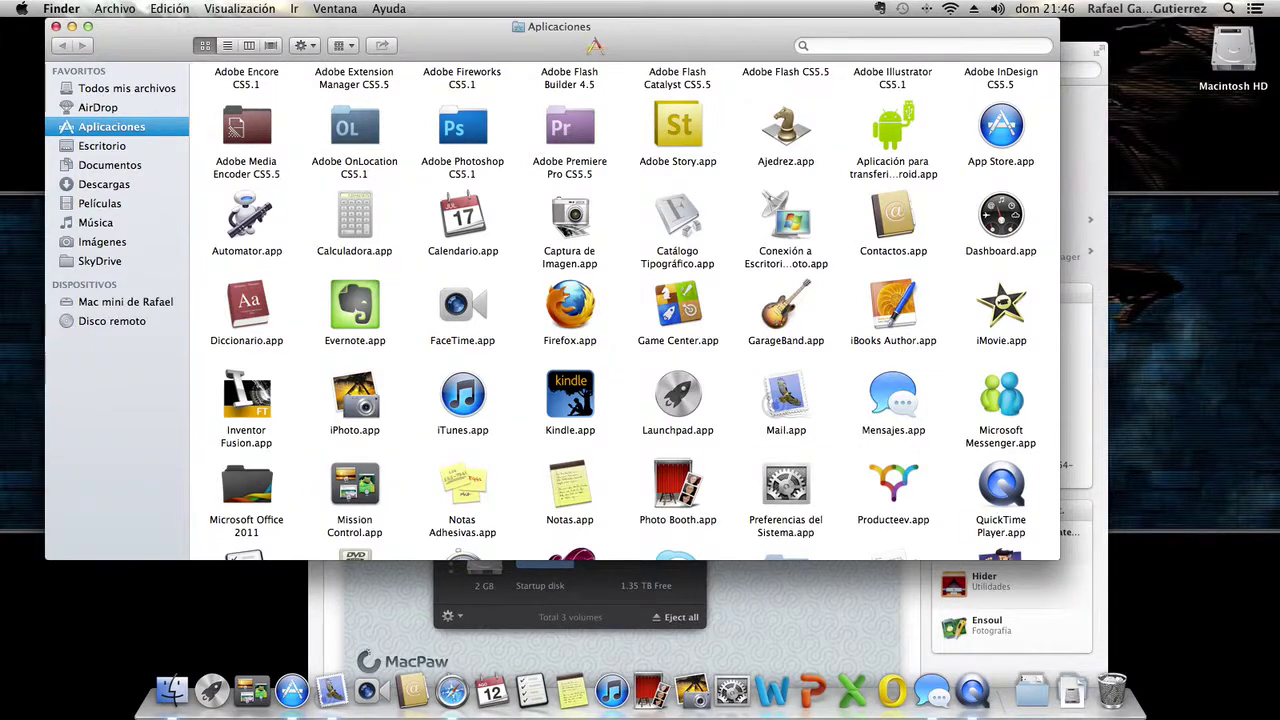
left_click_drag(562, 43, 713, 173)
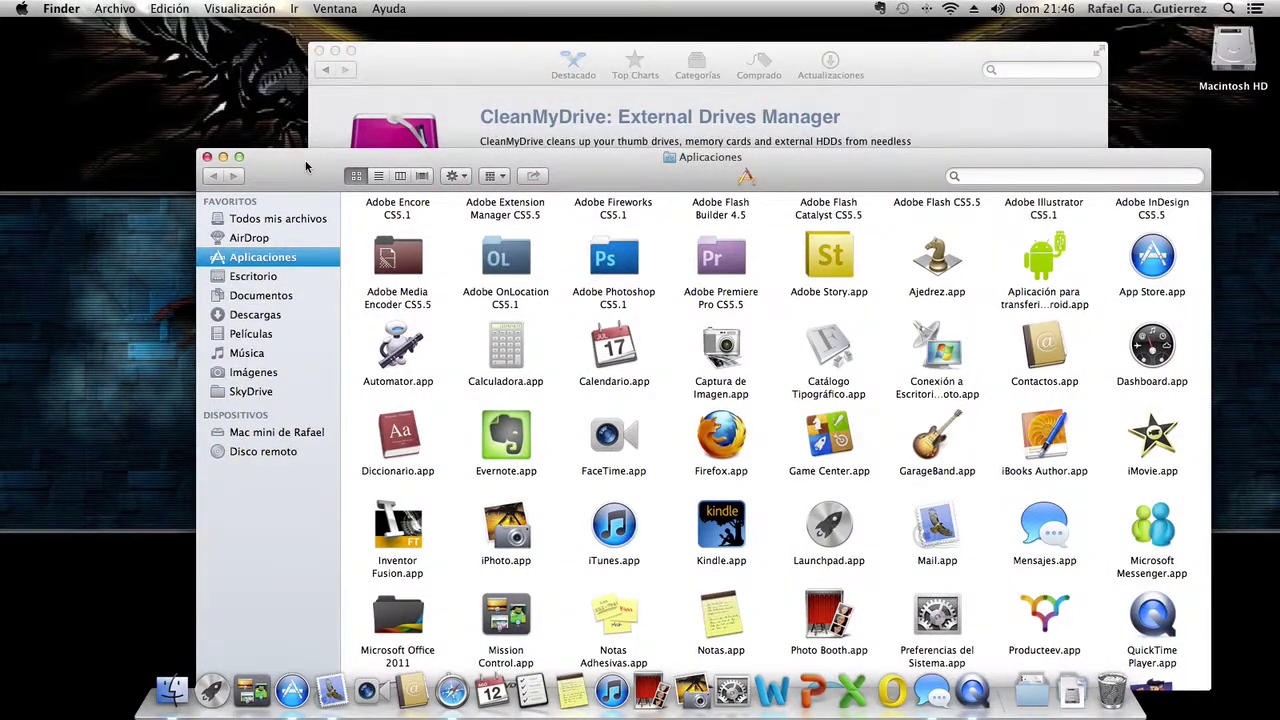
left_click_drag(306, 165, 406, 141)
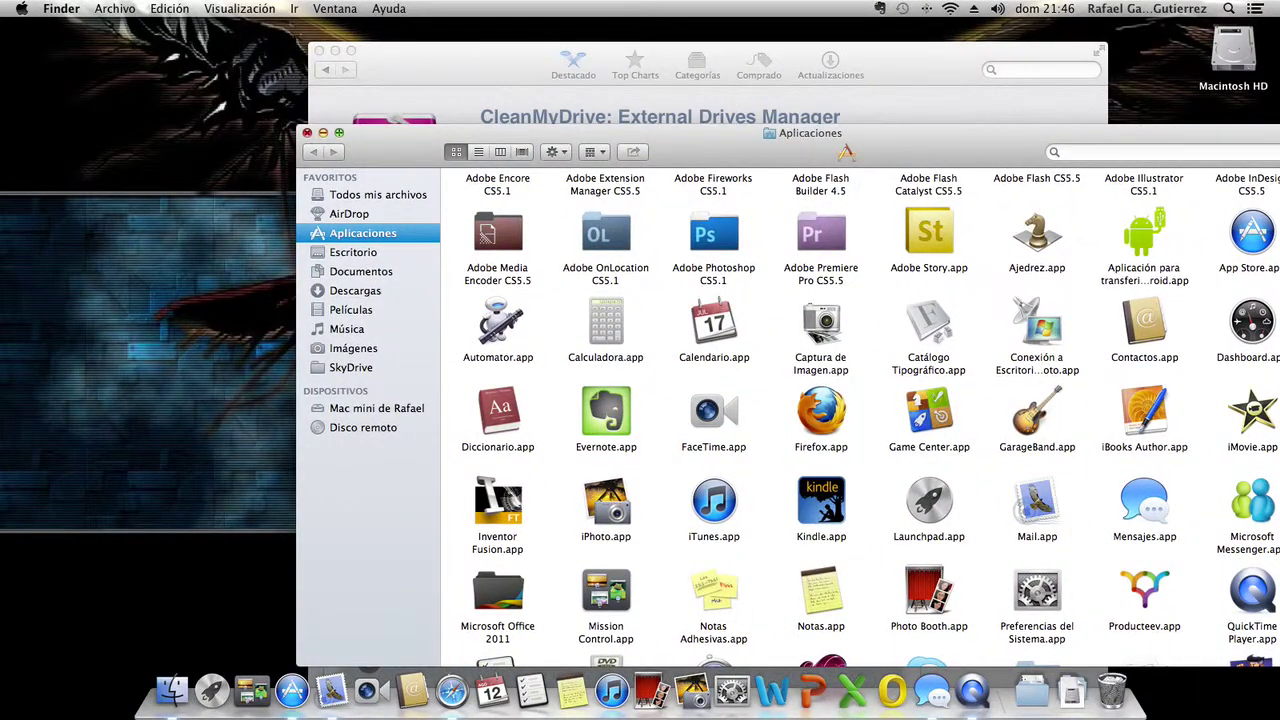
left_click(307, 132)
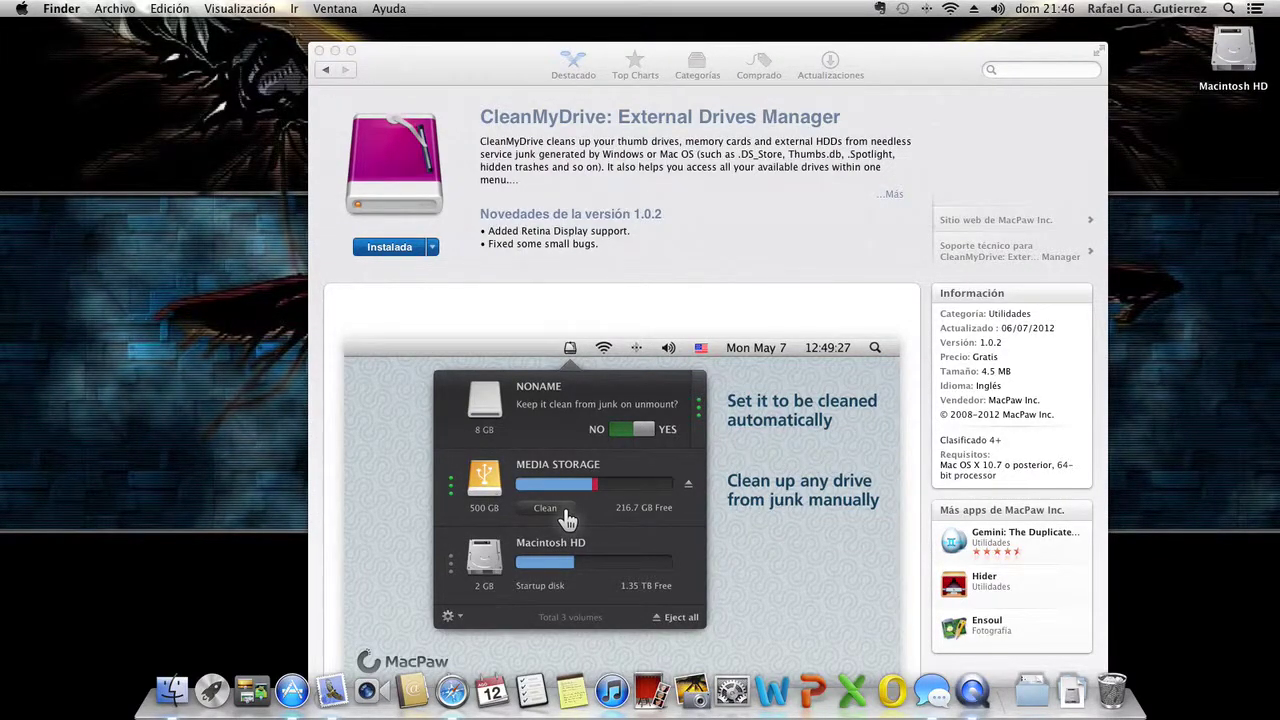
Switch to the App Store and go back from the CleanMyDrive page
left_click(324, 72)
left_click(324, 72)
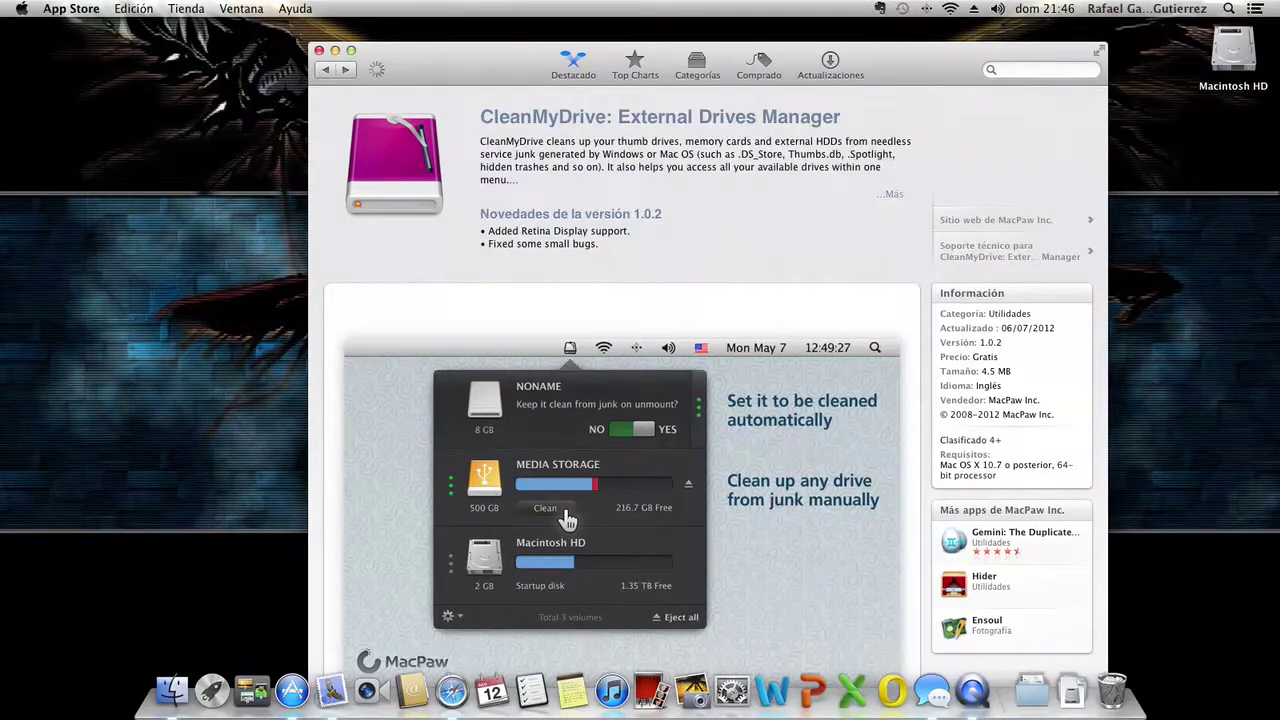